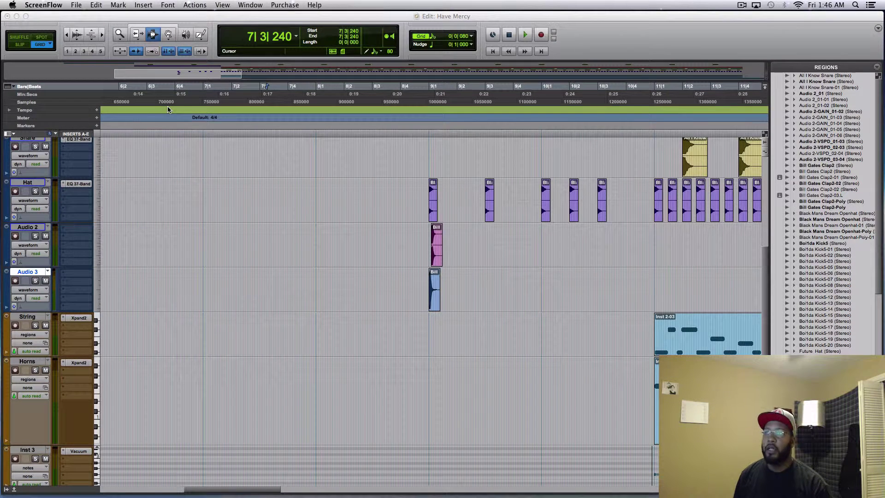
Select the time range over the two Bill regions on Audio 2 and Audio 3 and delete them
drag(461, 289, 415, 253)
key(Delete)
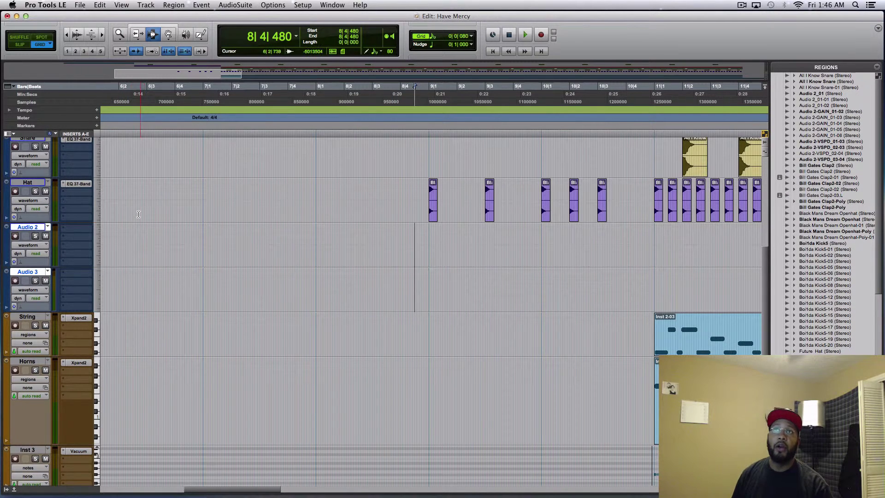
Start an audio import and browse to the Music library in the sidebar
click(79, 4)
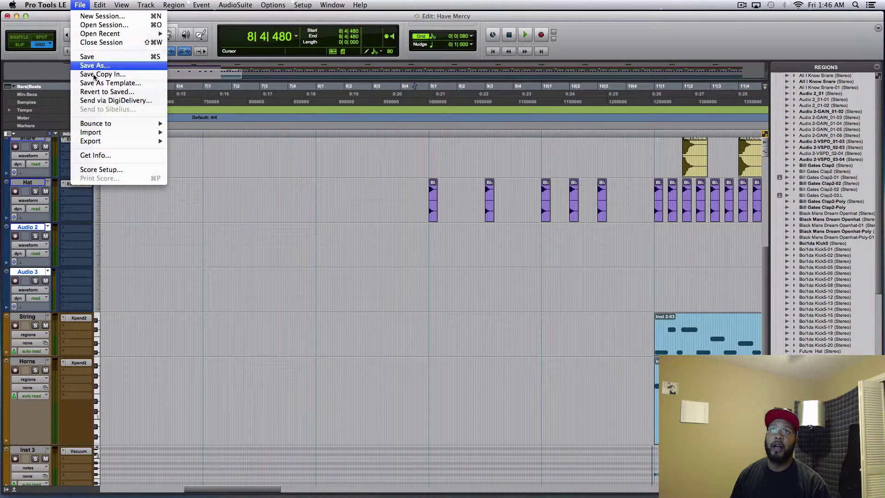
mouse_move(120, 134)
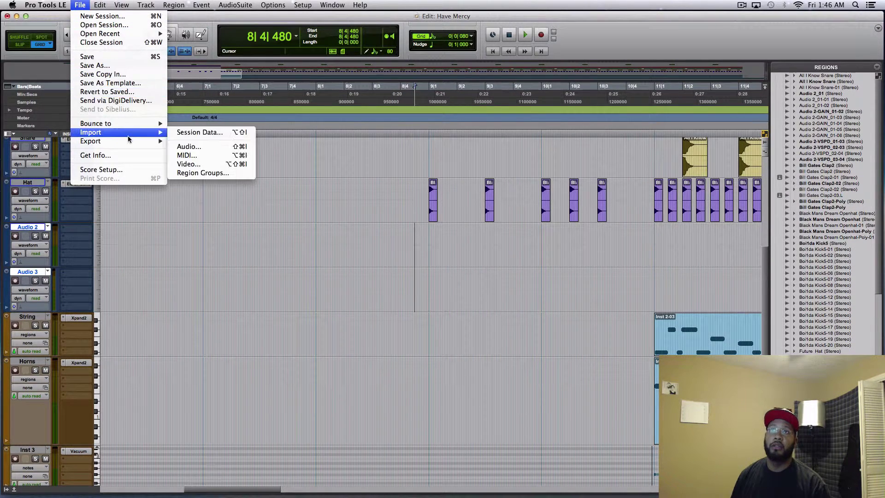
click(187, 144)
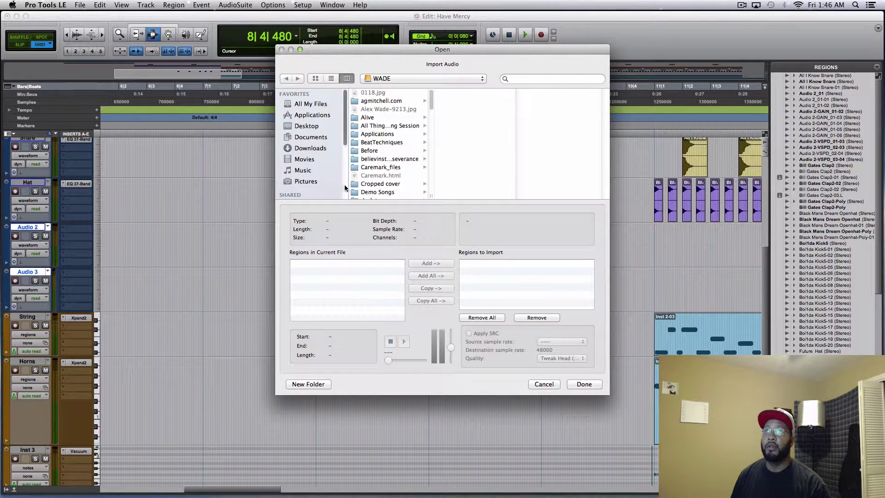
scroll(306, 186, down, 3)
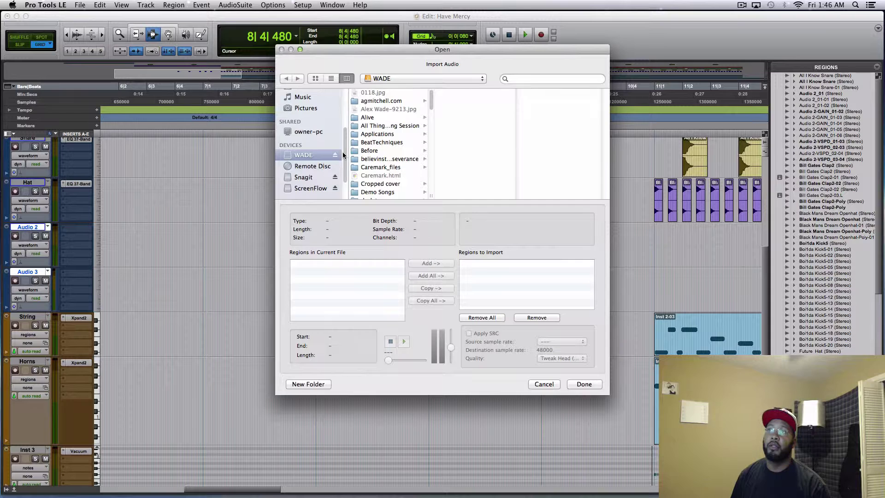
scroll(313, 176, down, 2)
click(305, 188)
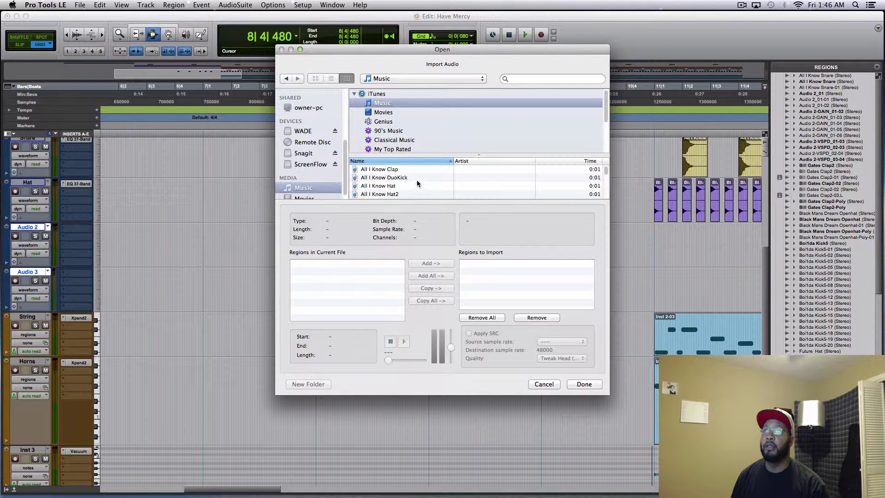
Preview All I Know Clap and queue it for import with conversion to 48000 Hz
drag(605, 120, 604, 129)
click(394, 169)
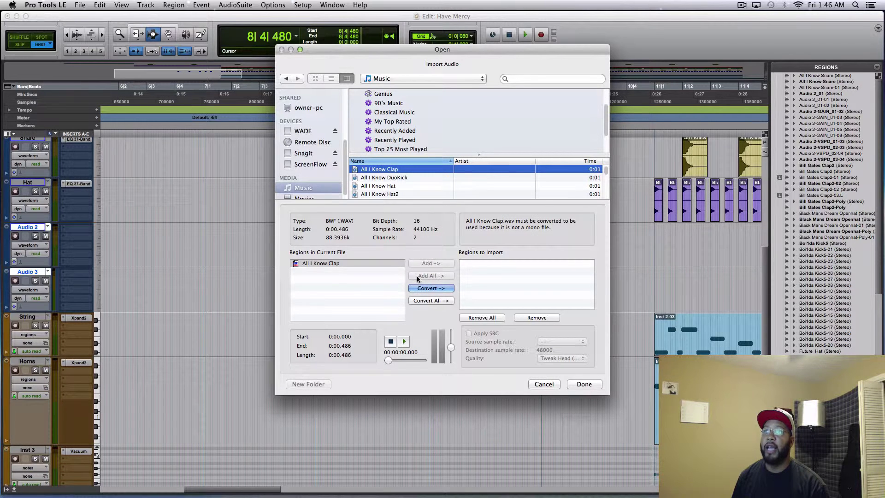
click(404, 342)
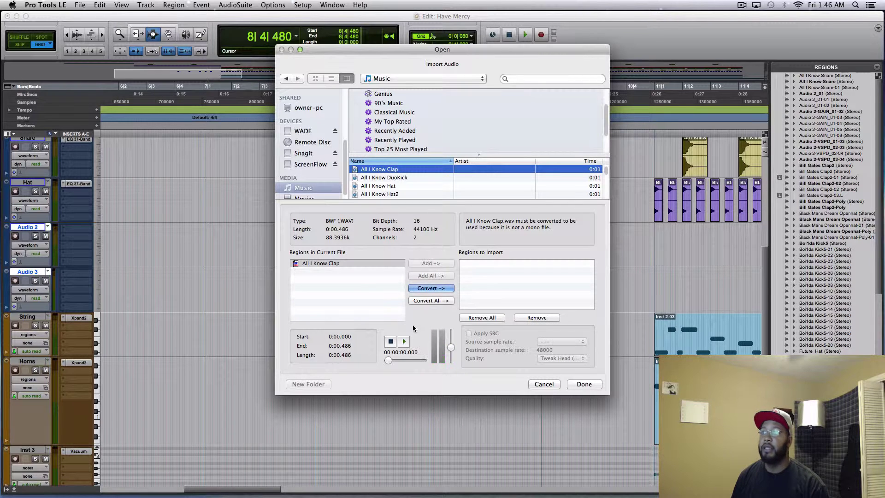
click(426, 290)
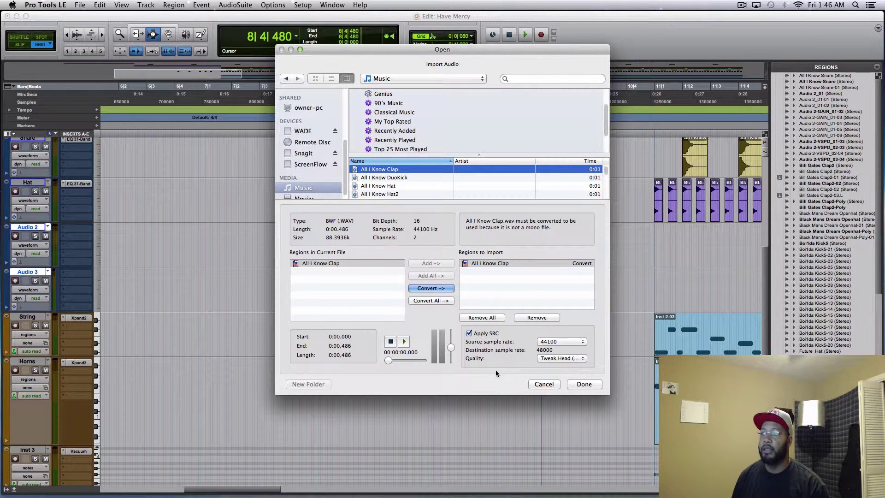
click(585, 385)
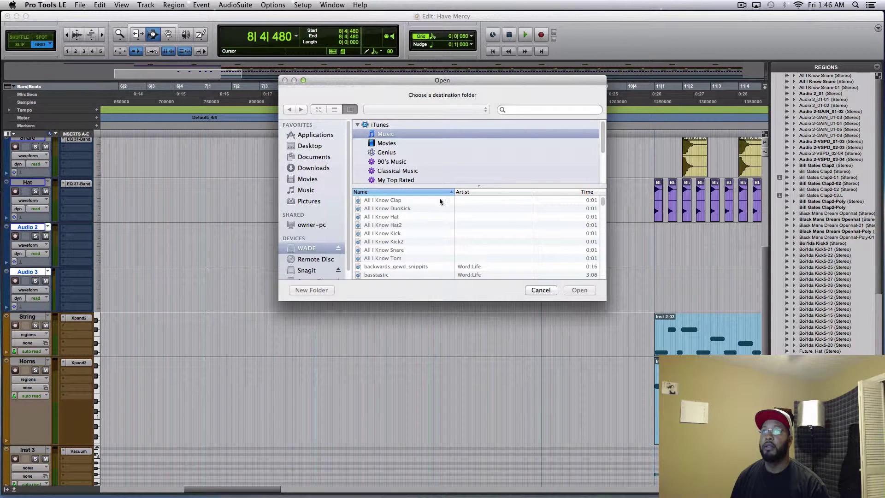
scroll(349, 207, down, 1)
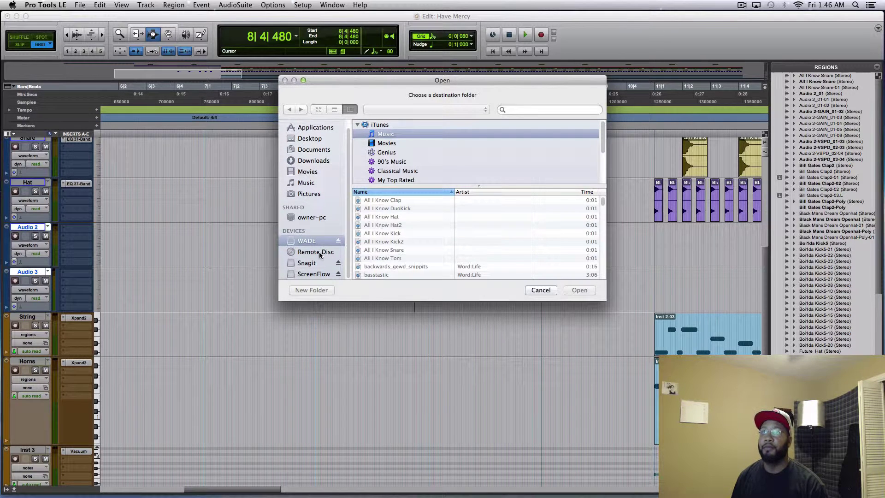
scroll(323, 159, up, 1)
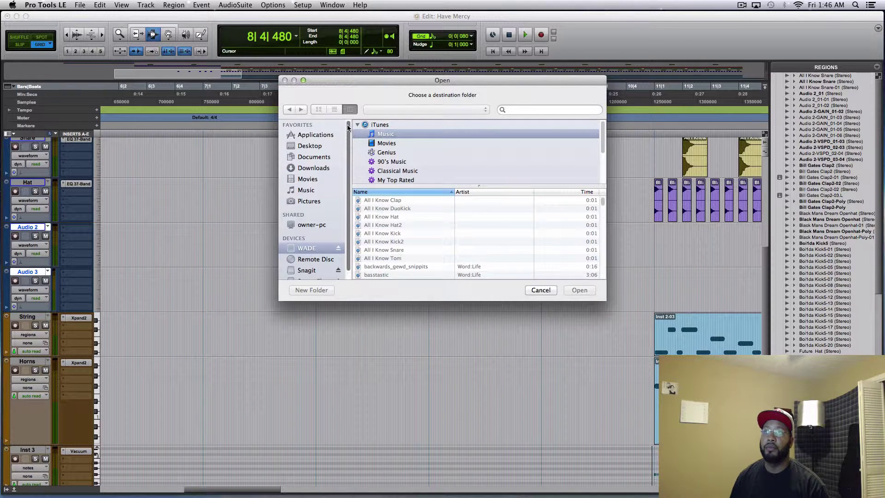
Cancel the destination-folder prompt, abandoning the import
click(539, 289)
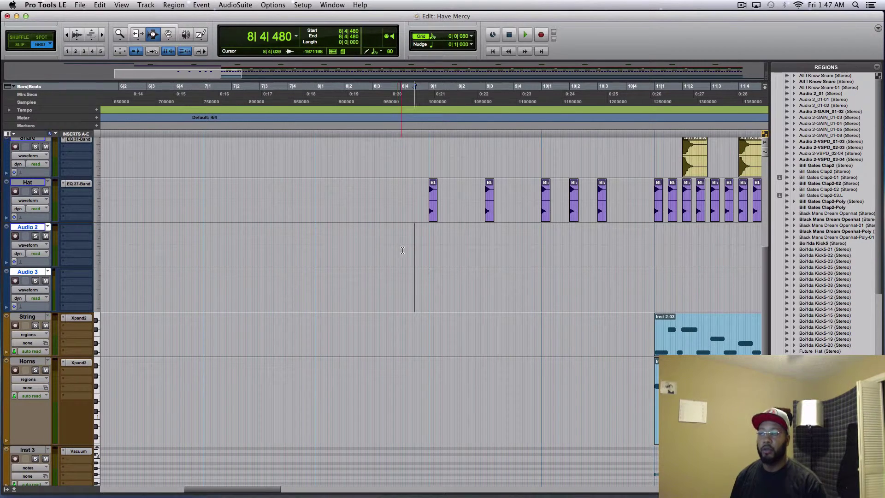
Bring iTunes forward and open its Snares playlist
mouse_move(486, 496)
click(476, 479)
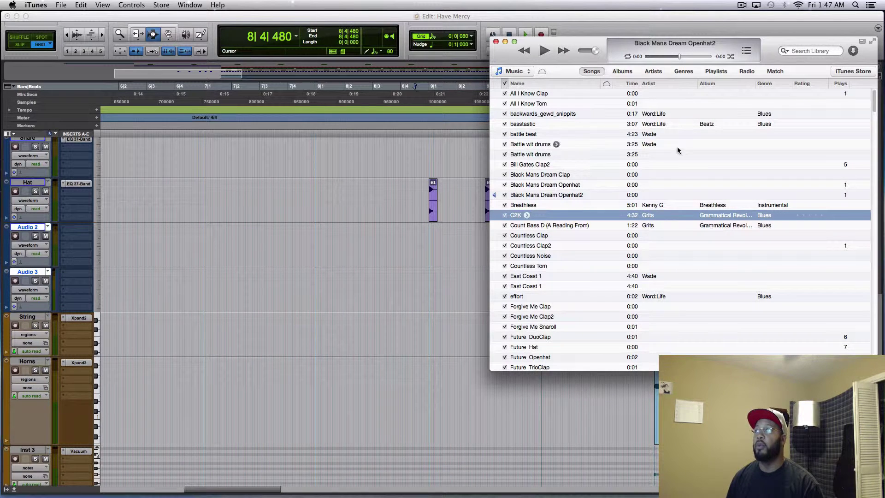
click(716, 71)
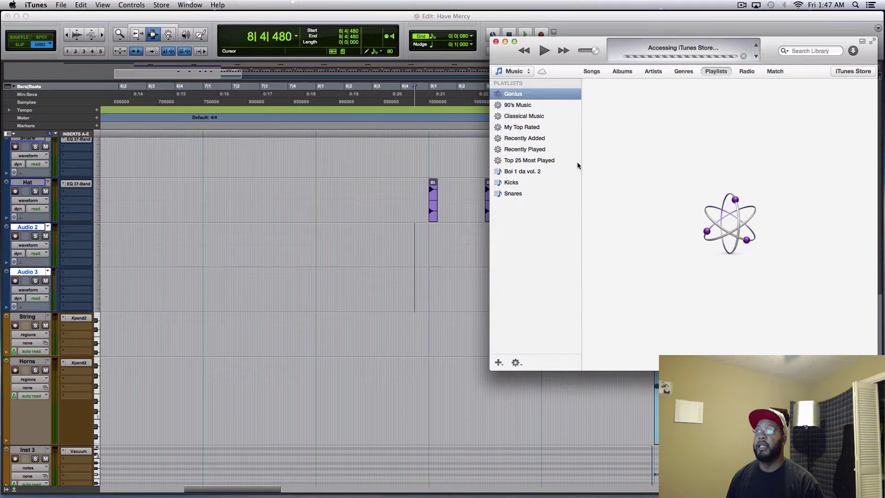
click(516, 194)
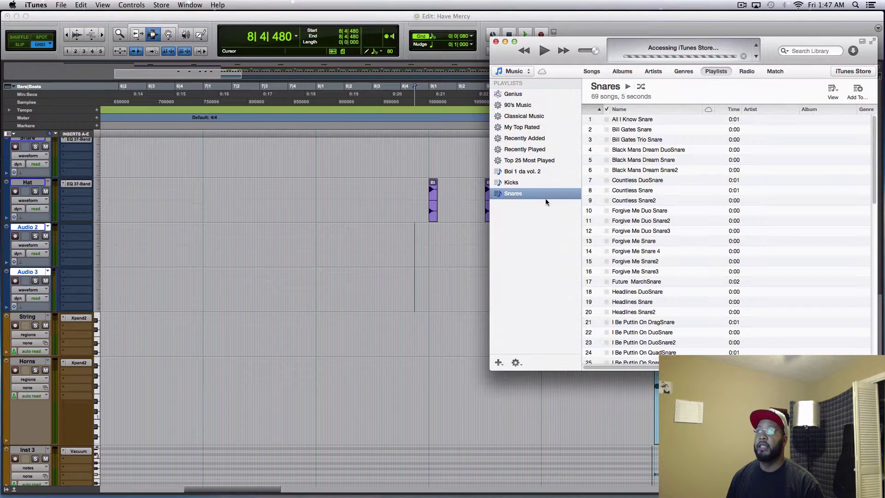
Preview Countless DuoSnare and drag it onto the Audio 3 track at bar 9
double_click(645, 170)
click(518, 194)
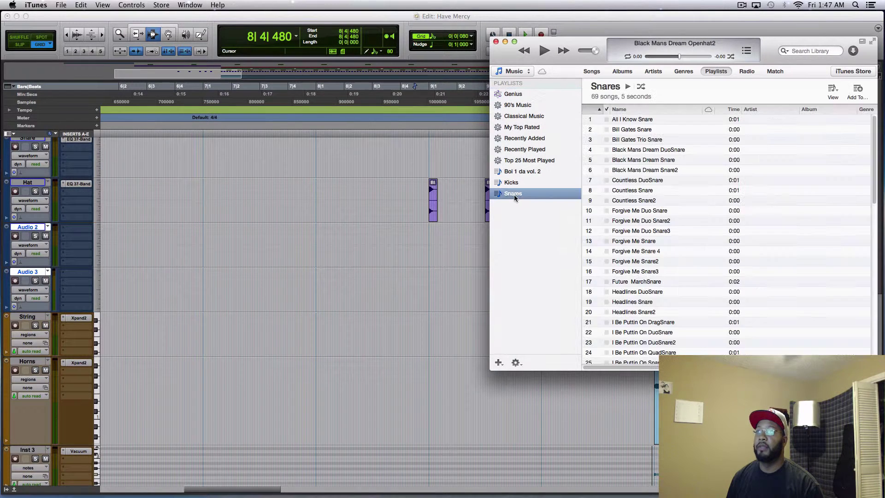
double_click(640, 180)
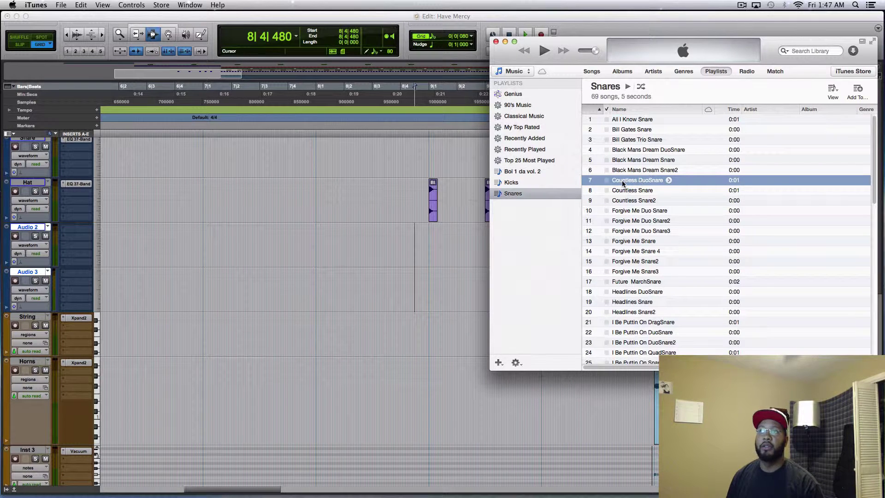
drag(634, 183, 429, 270)
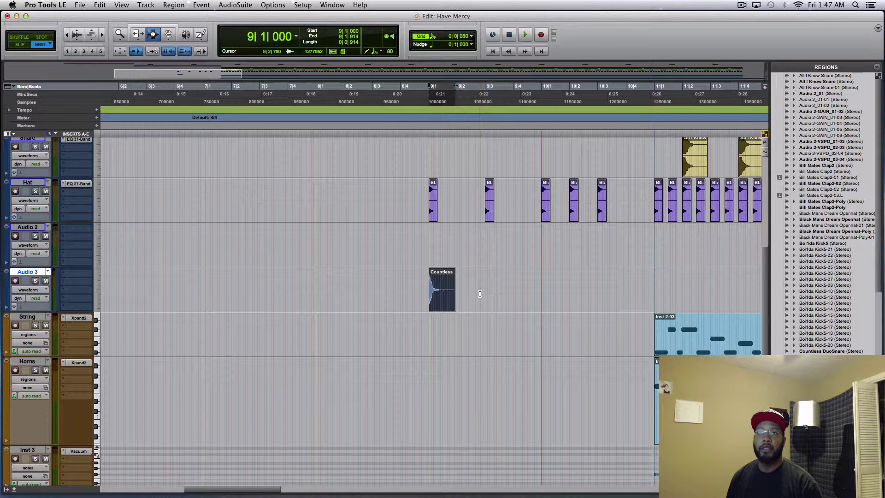
Deselect the Countless region and play back from just before bar 9
click(478, 294)
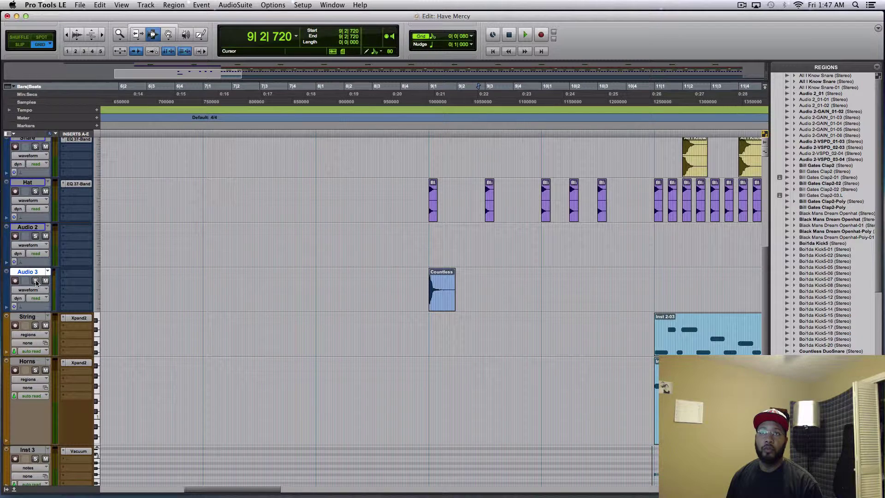
click(373, 288)
key(space)
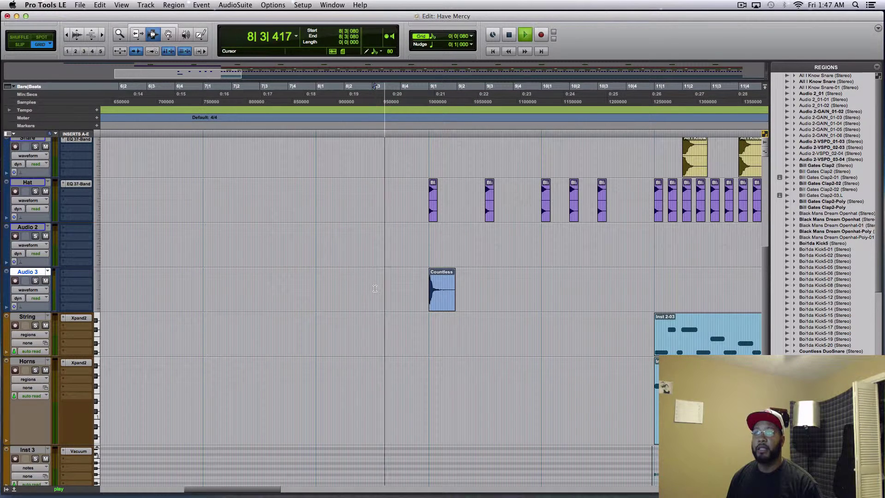
key(space)
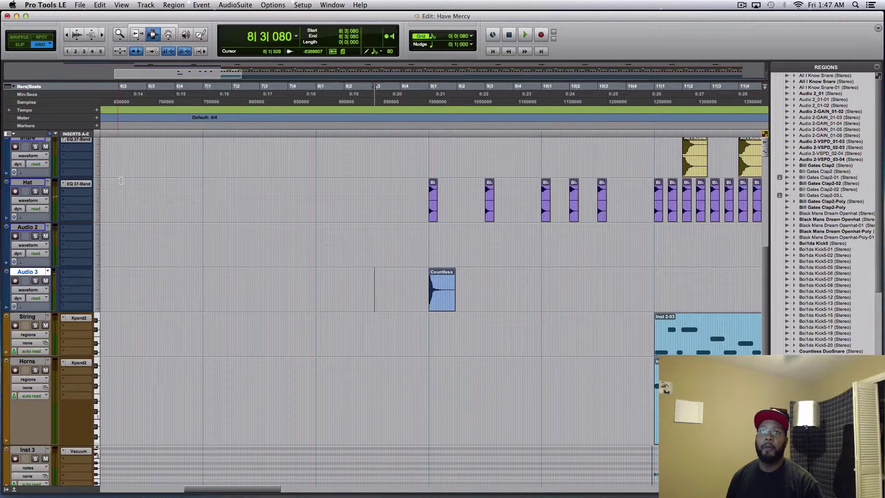
Solo Audio 3 and replay from 8|3|000 to hear the new snare alone
key(space)
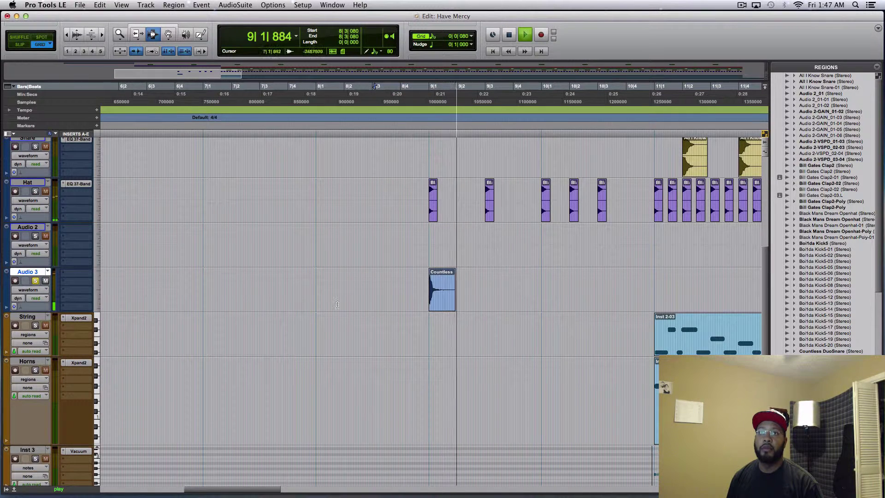
key(shift+s)
click(371, 307)
key(space)
key(space)
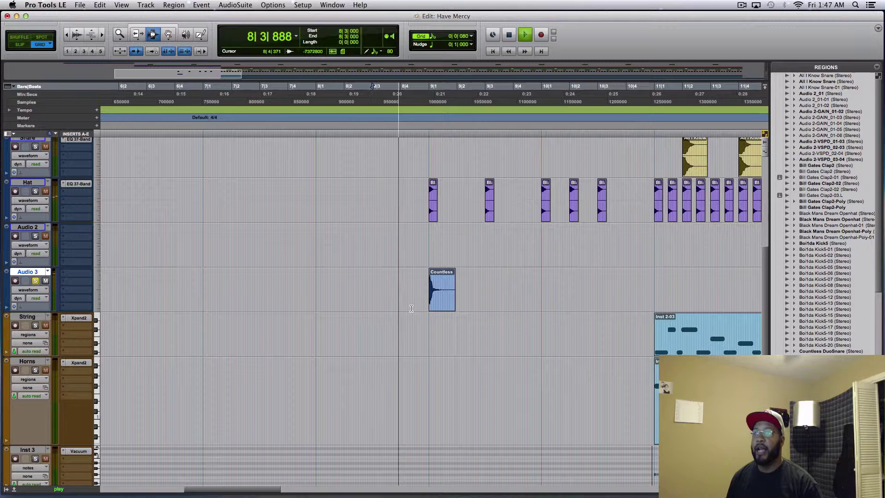
key(space)
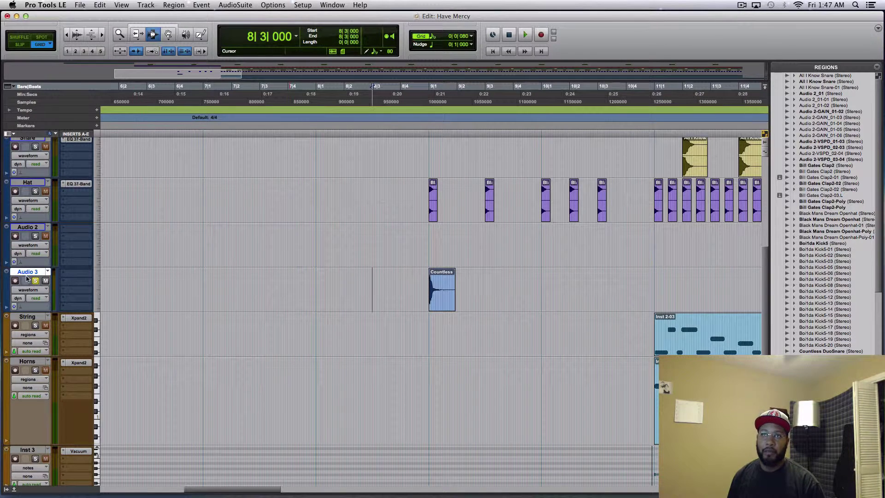
Move Audio 3 below Snare and align the Countless region under the first All I Know snare hit
drag(28, 271, 93, 412)
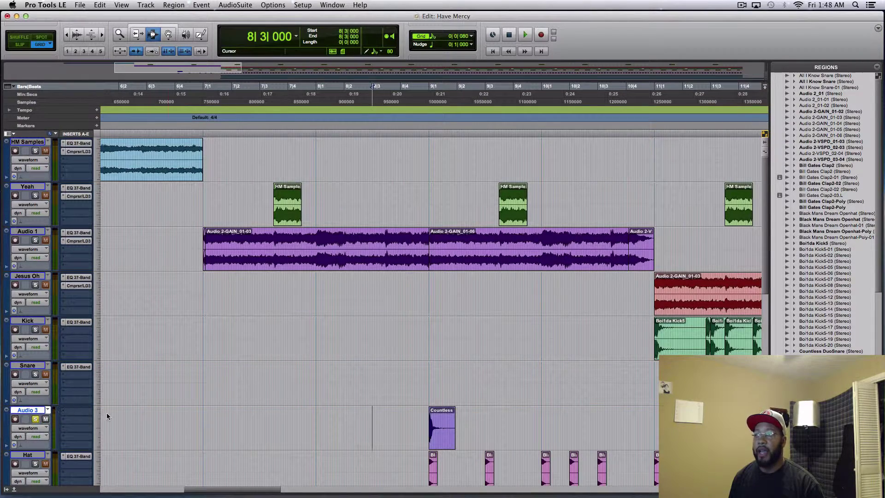
scroll(291, 427, right, 3)
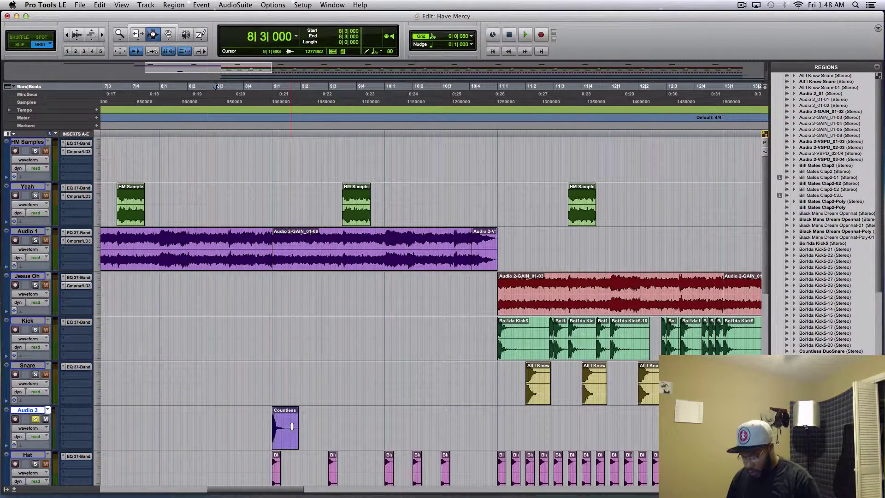
key(F8)
drag(290, 426, 532, 435)
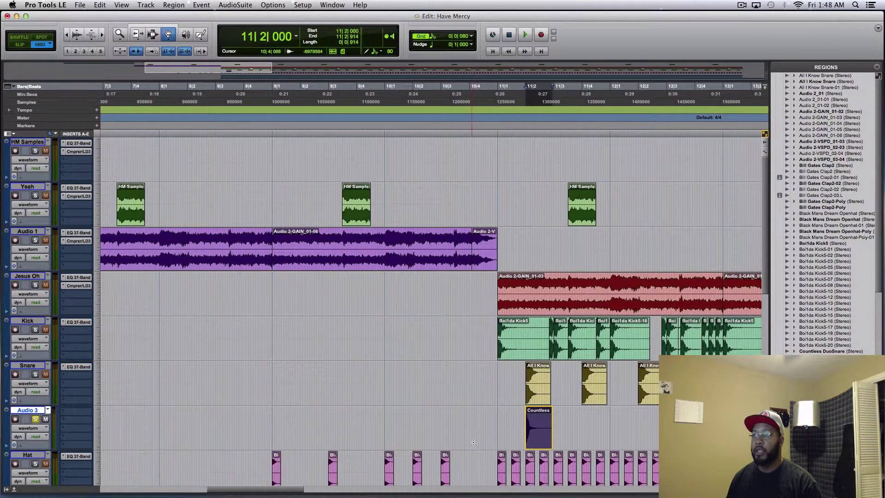
click(508, 429)
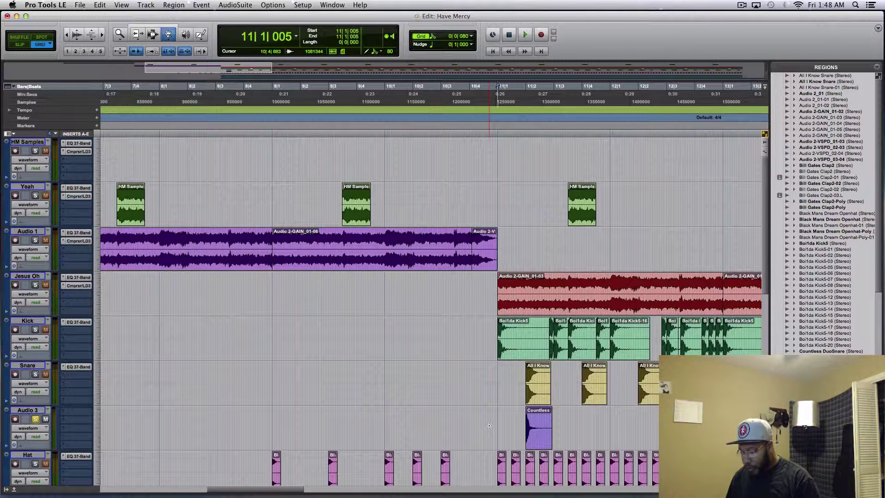
key(F7)
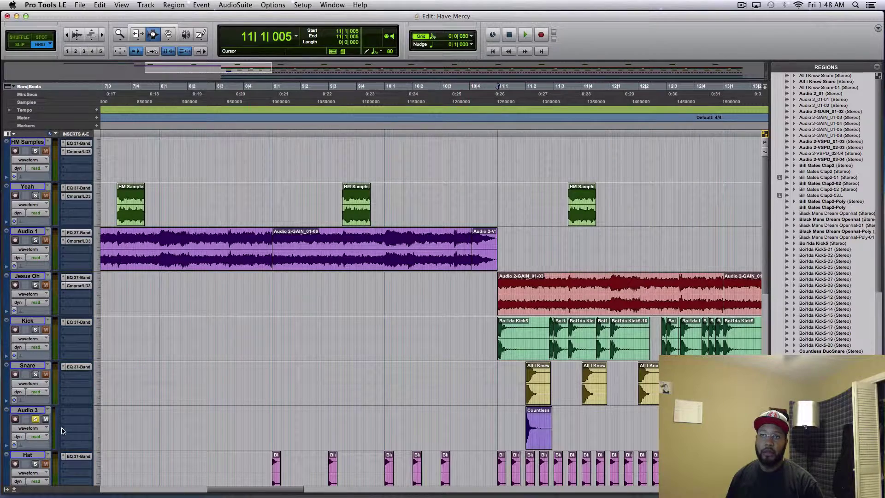
Unsolo Audio 3 and play the full mix from 10|2|720 through the Countless snare
click(36, 419)
click(433, 437)
key(space)
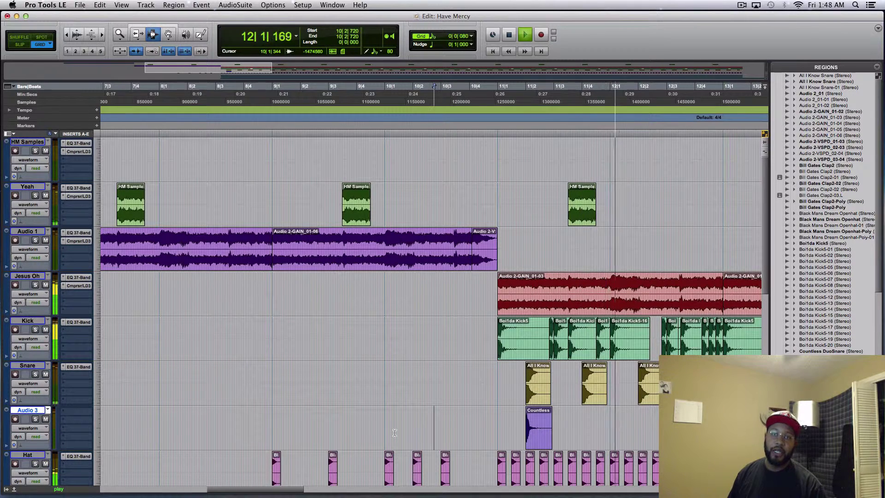
key(space)
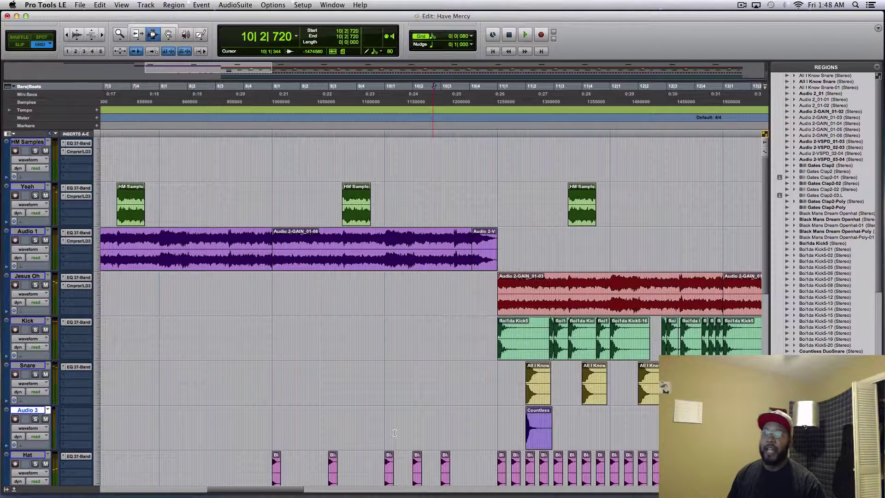